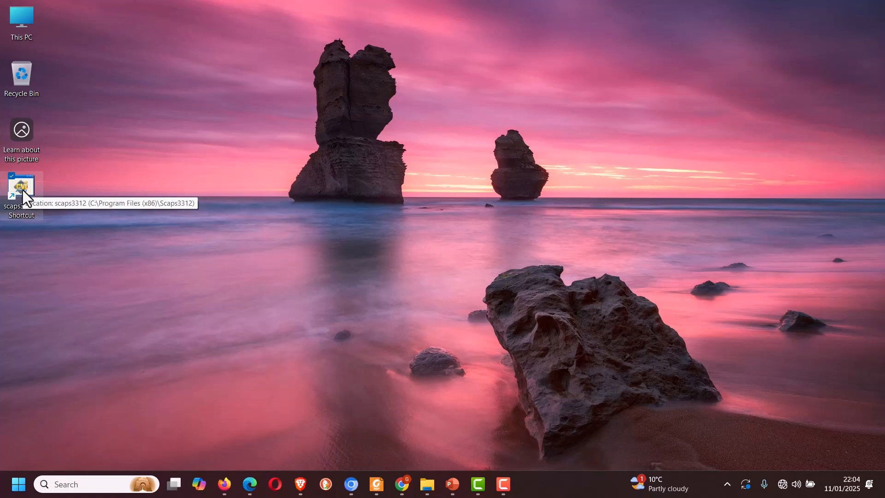
# Launch SCAPS 3.3.12 and switch the working illumination to Light
pyautogui.doubleClick(23, 189)
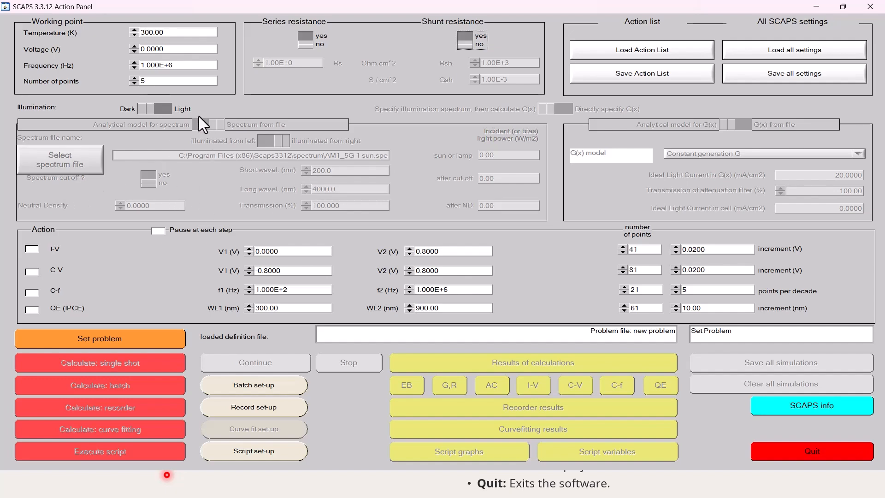
pyautogui.click(160, 110)
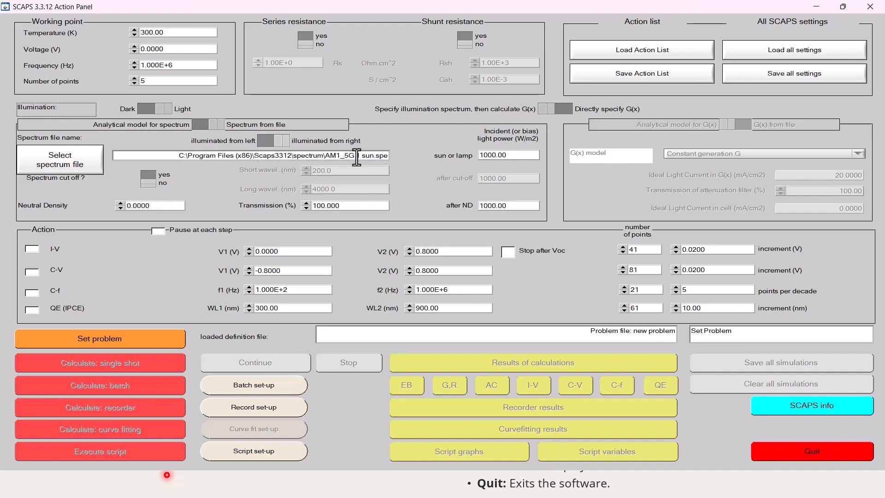
# Browse the available spectrum files and cancel without choosing another one
pyautogui.click(73, 164)
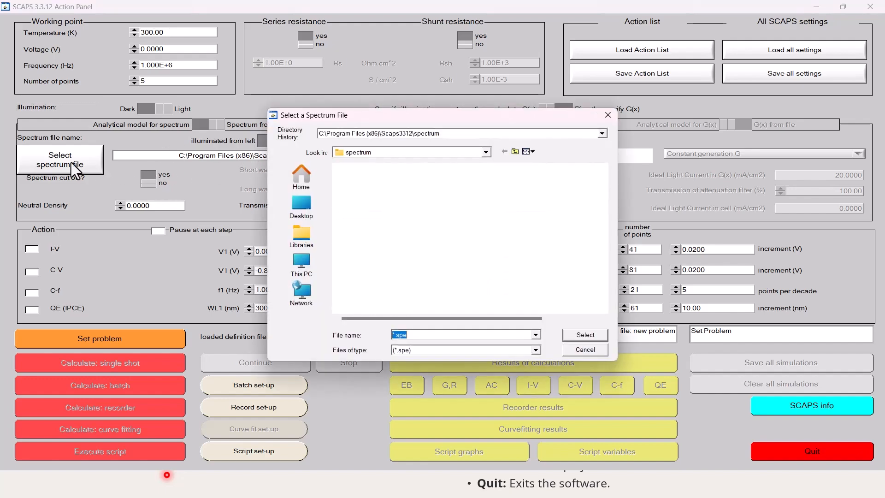
pyautogui.scroll(-10, 432, 242)
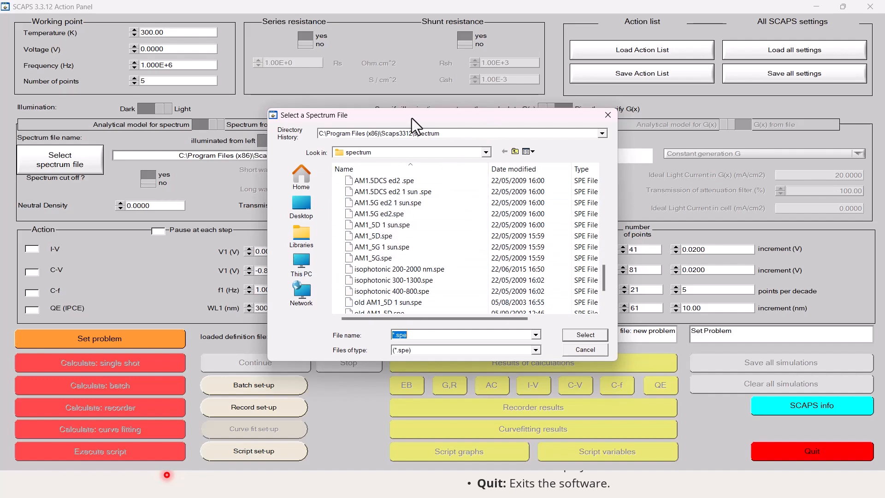
pyautogui.click(585, 350)
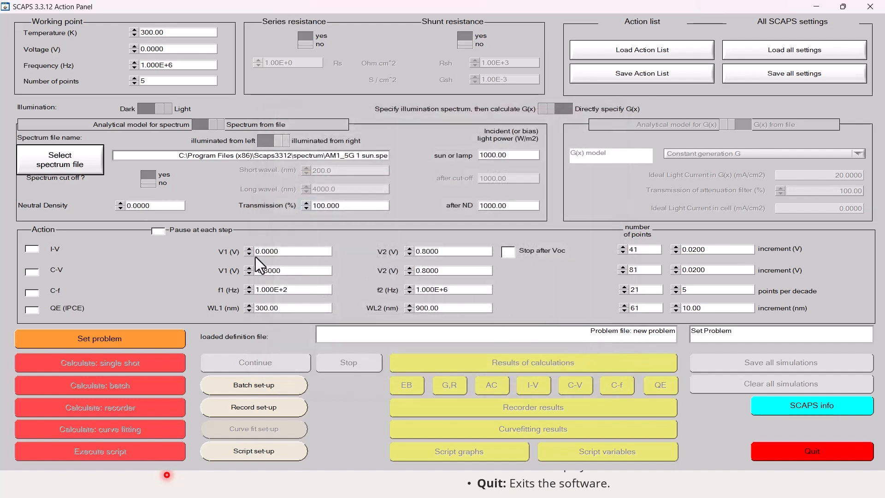
# Enable the I-V, C-V, C-f and QE (IPCE) simulations and turn on Stop after Voc
pyautogui.click(35, 249)
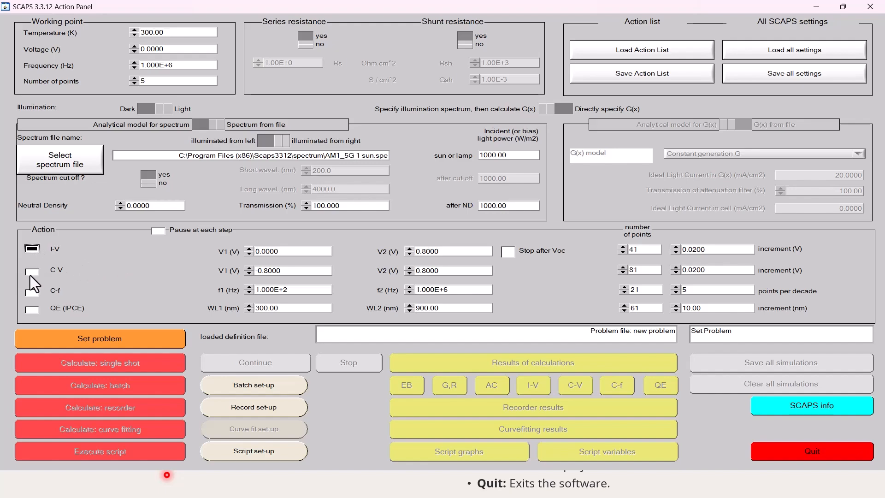
pyautogui.click(33, 271)
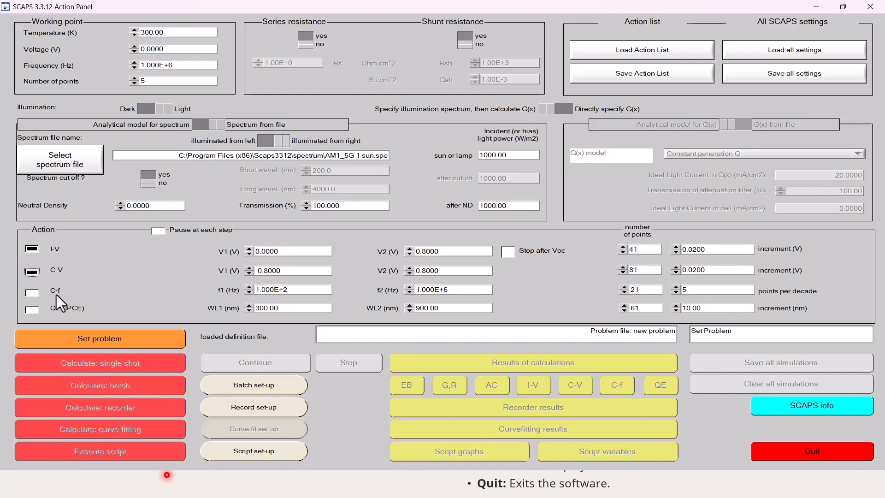
pyautogui.click(32, 293)
pyautogui.click(508, 255)
# Open the solar cell problem definition and maximize its window
pyautogui.click(110, 339)
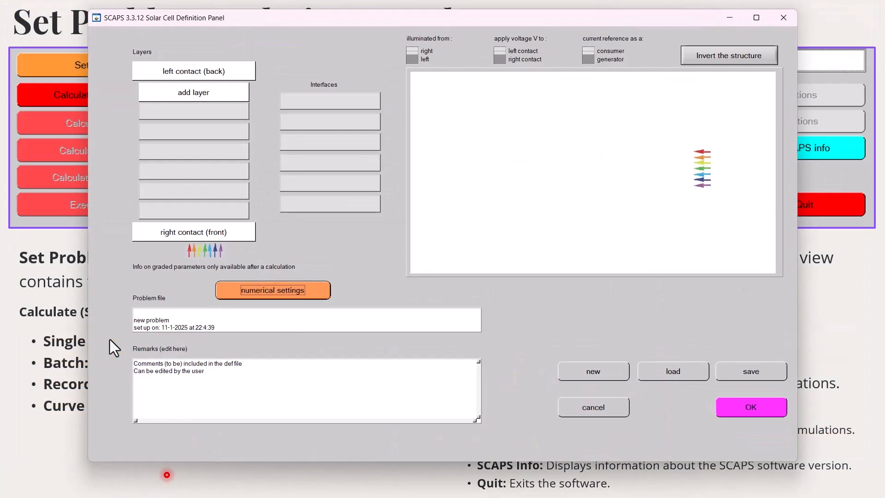
pyautogui.click(758, 18)
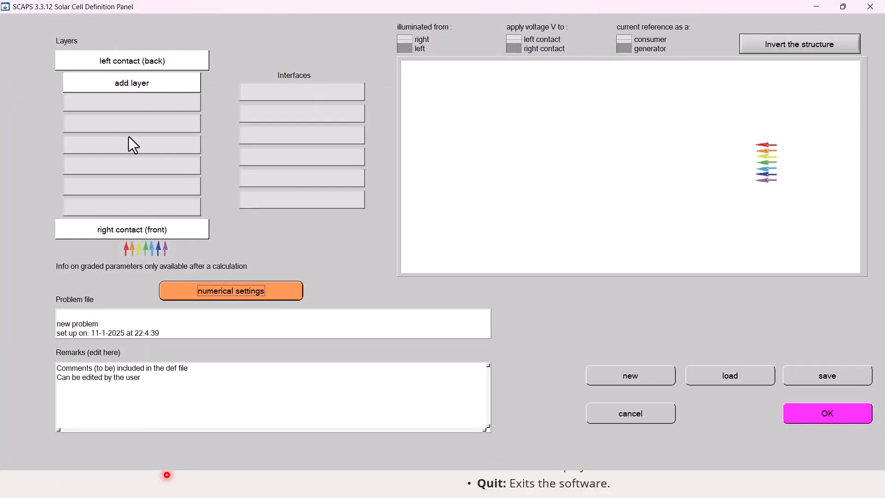
# Inspect the property settings for a new layer and cancel without adding it
pyautogui.click(137, 85)
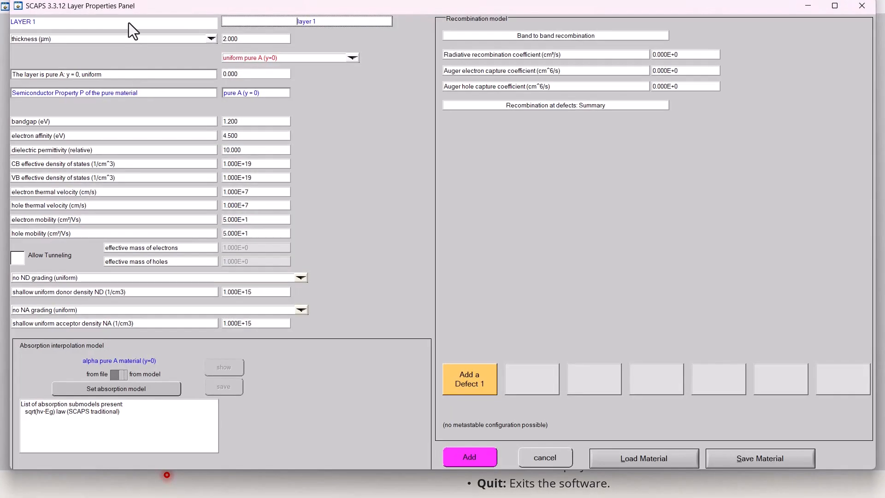
pyautogui.click(340, 23)
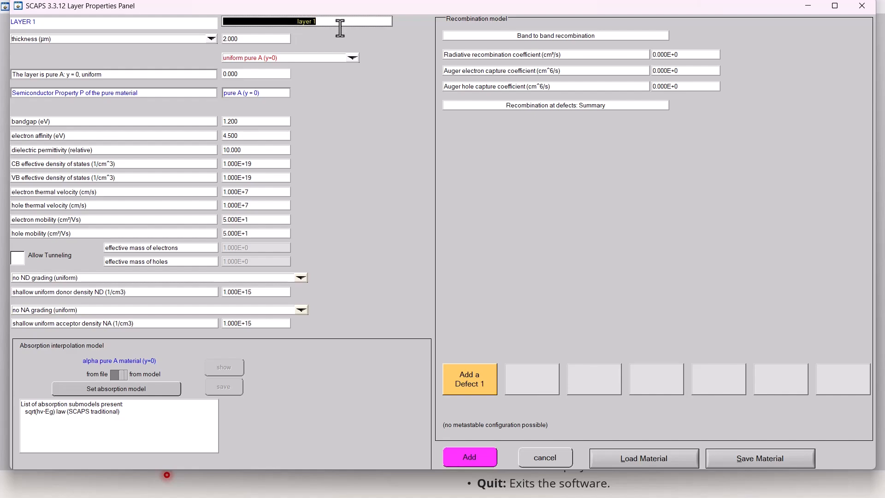
pyautogui.click(547, 461)
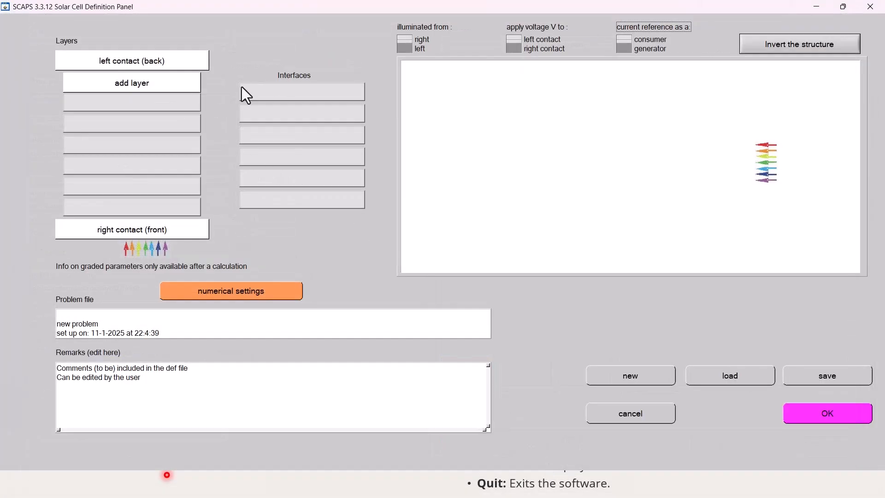
# Load the problem definition file example CdTe.def from the def folder
pyautogui.click(728, 375)
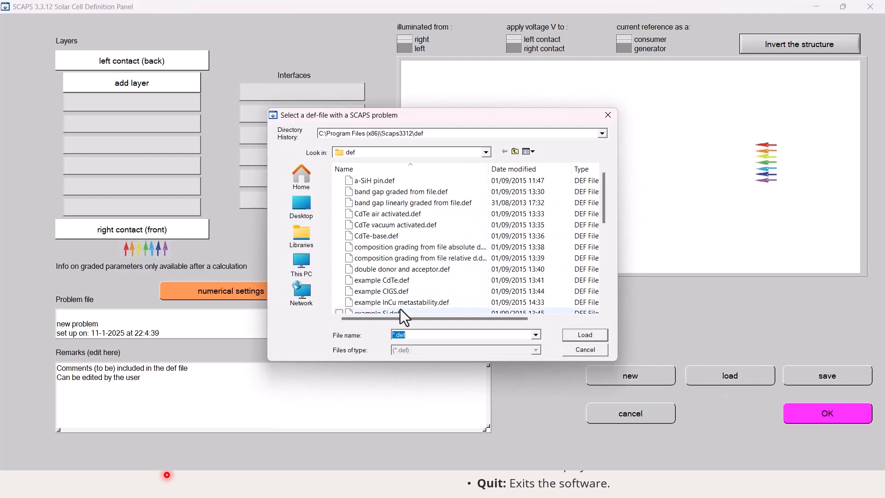
pyautogui.scroll(-10, 394, 235)
pyautogui.scroll(10, 397, 248)
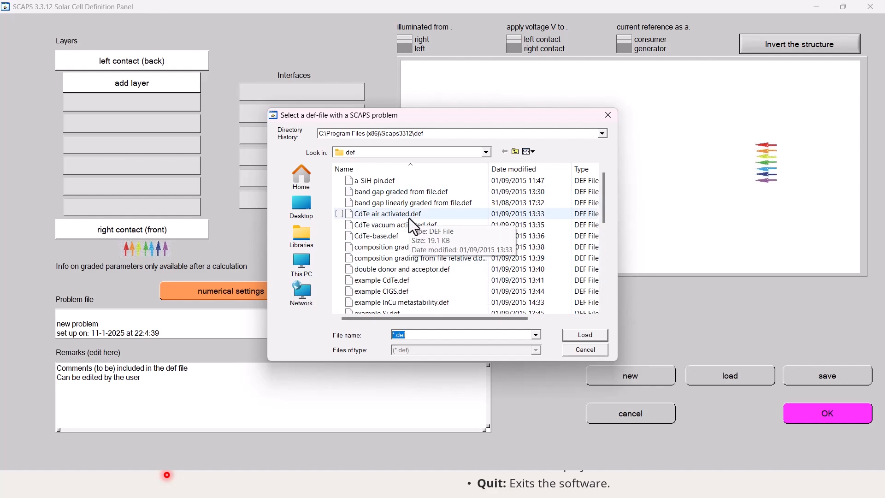
pyautogui.scroll(-2, 409, 218)
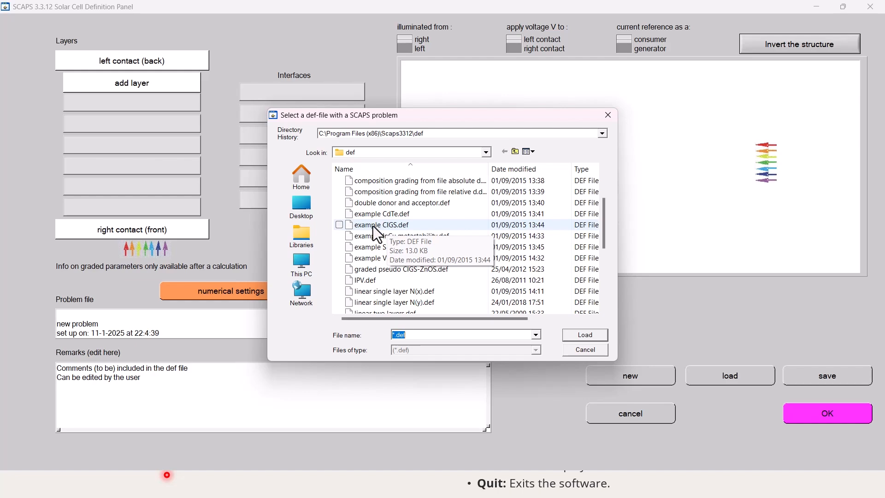
pyautogui.click(377, 215)
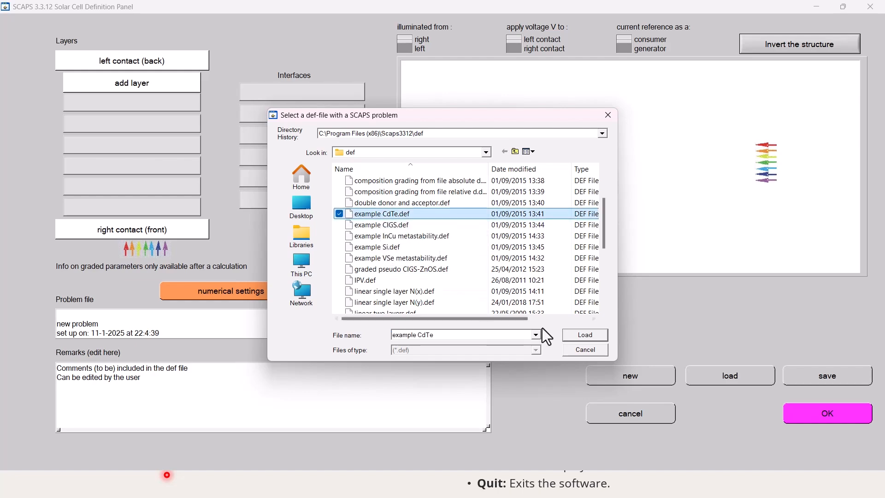
pyautogui.click(585, 335)
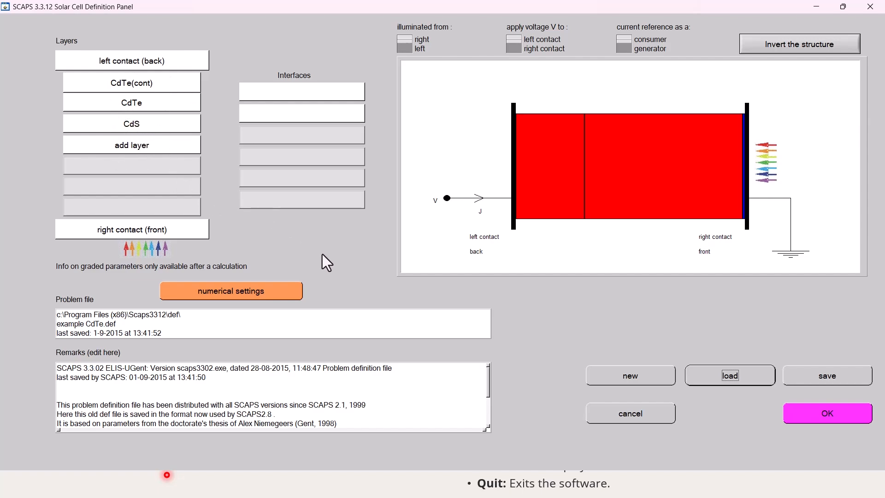
# Accept the loaded cell definition and run a single-shot calculation
pyautogui.click(814, 416)
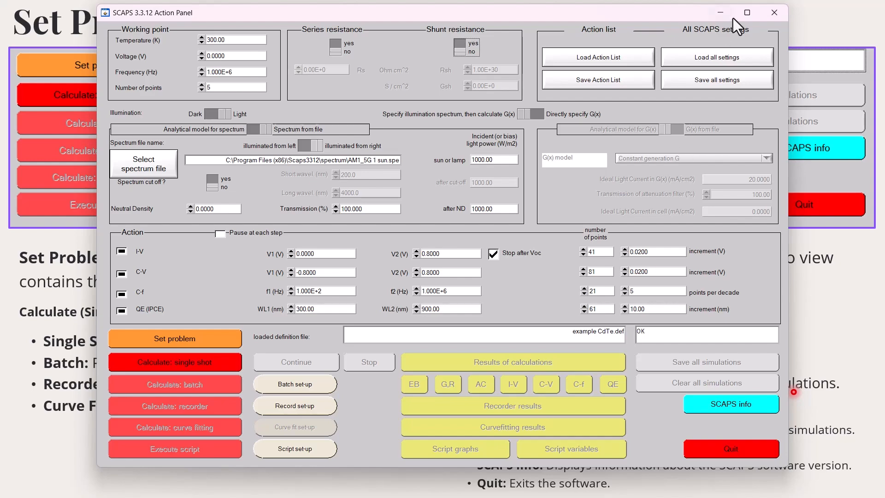
pyautogui.click(747, 13)
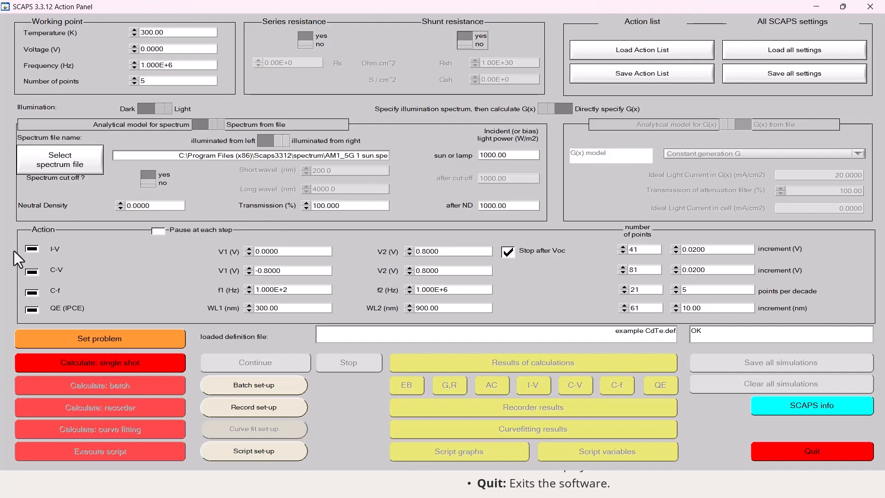
pyautogui.click(110, 362)
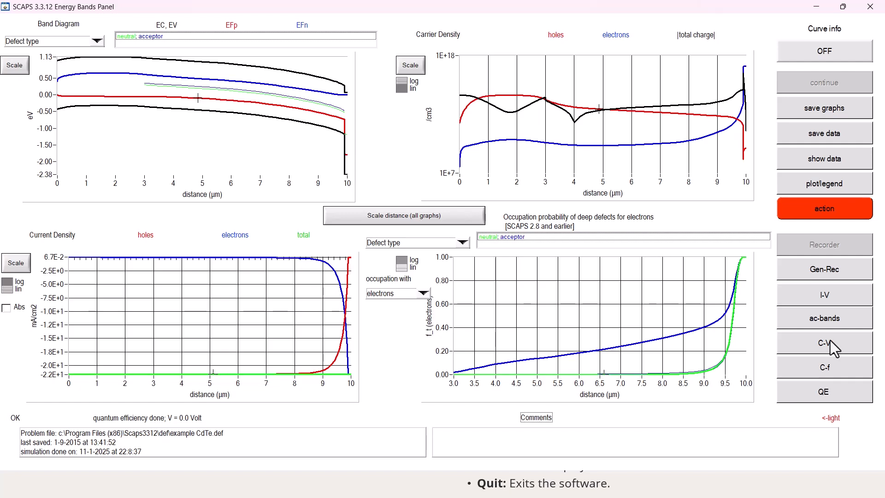
# View the I-V and C-V simulation results in maximized windows
pyautogui.click(825, 298)
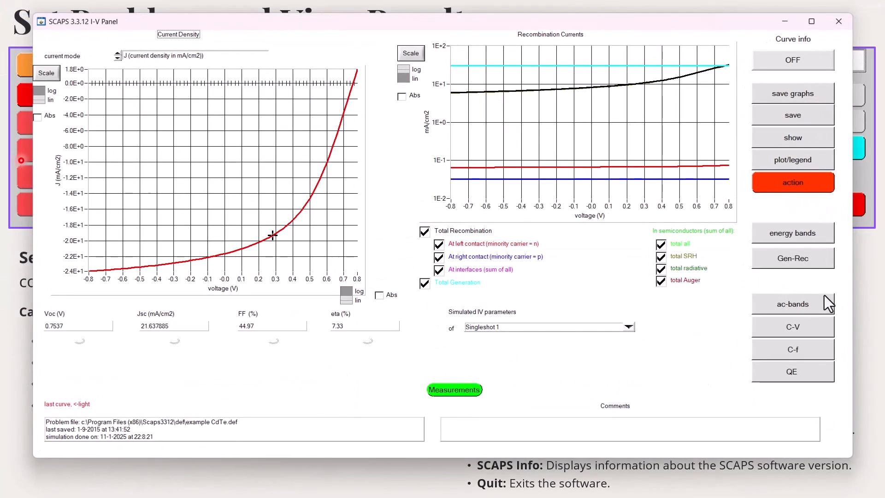
pyautogui.click(810, 23)
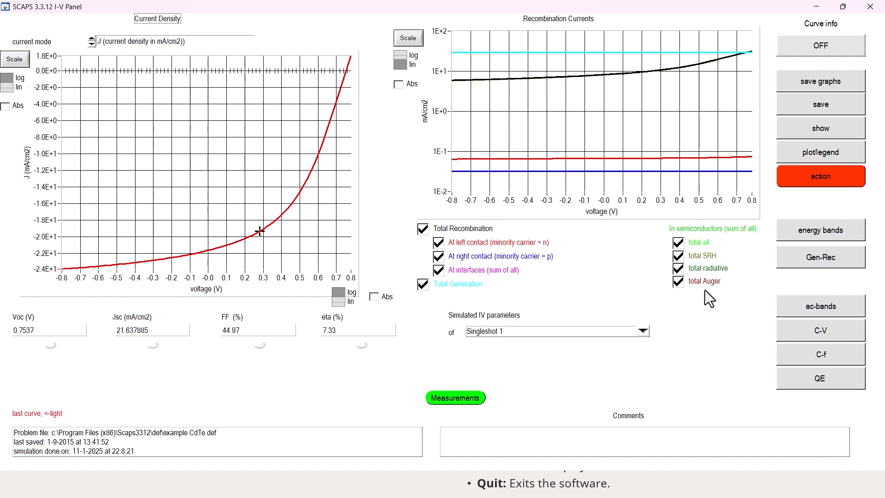
pyautogui.click(821, 332)
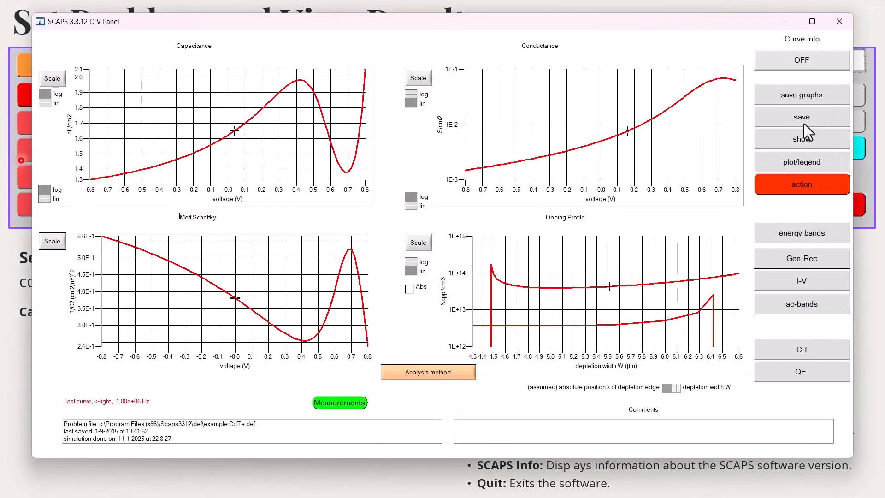
pyautogui.click(812, 23)
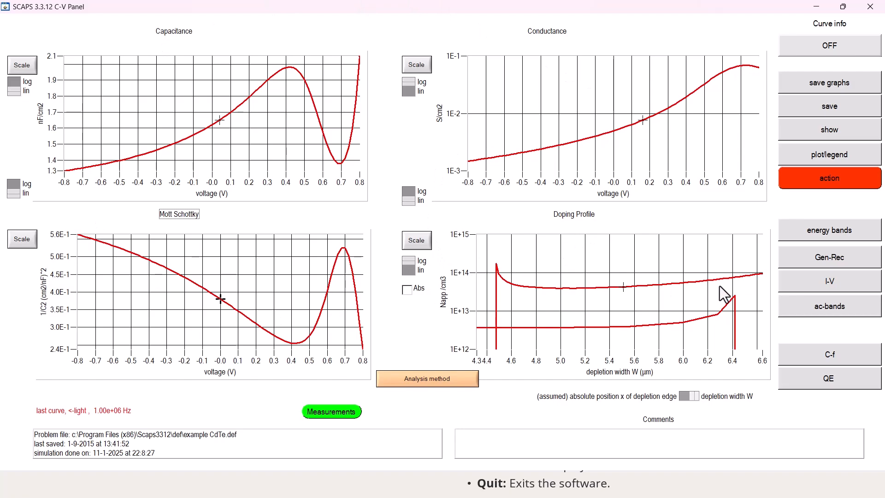
# View the C-f and quantum efficiency simulation results in maximized windows
pyautogui.click(835, 355)
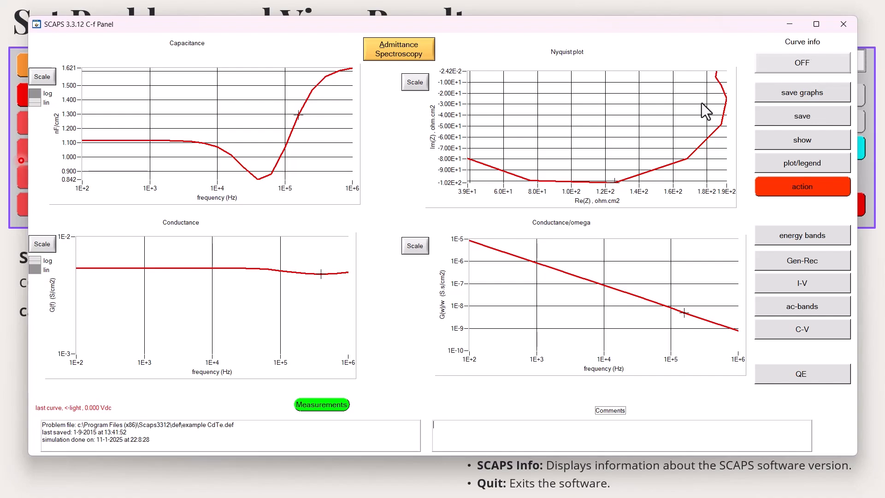
pyautogui.click(818, 25)
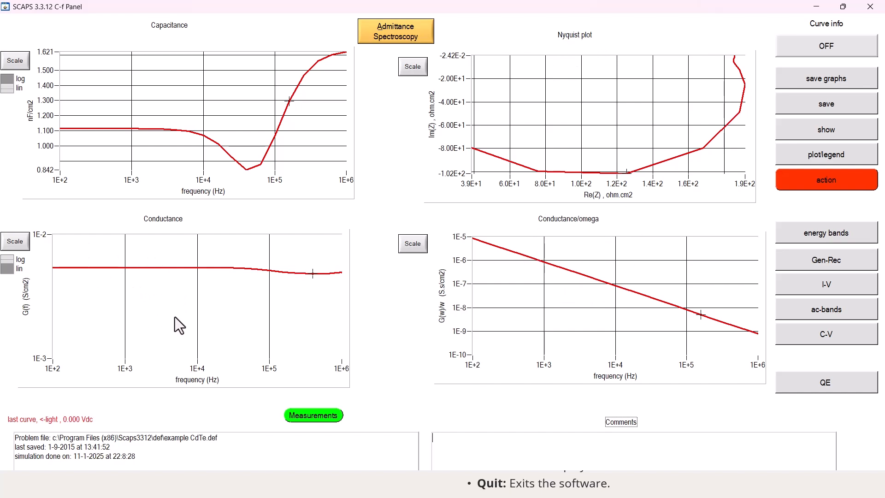
pyautogui.click(825, 385)
pyautogui.click(807, 23)
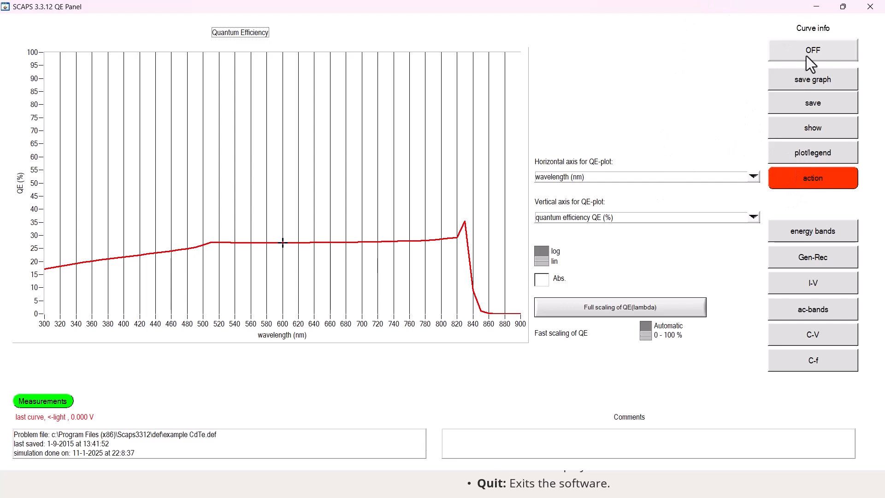
# Return to the Action Panel and reopen the I-V results from there in a maximized window
pyautogui.click(814, 178)
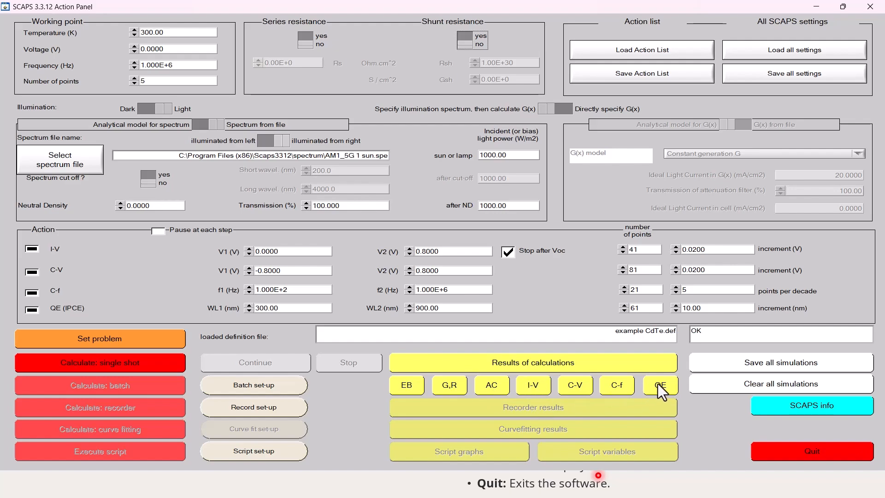
pyautogui.click(531, 385)
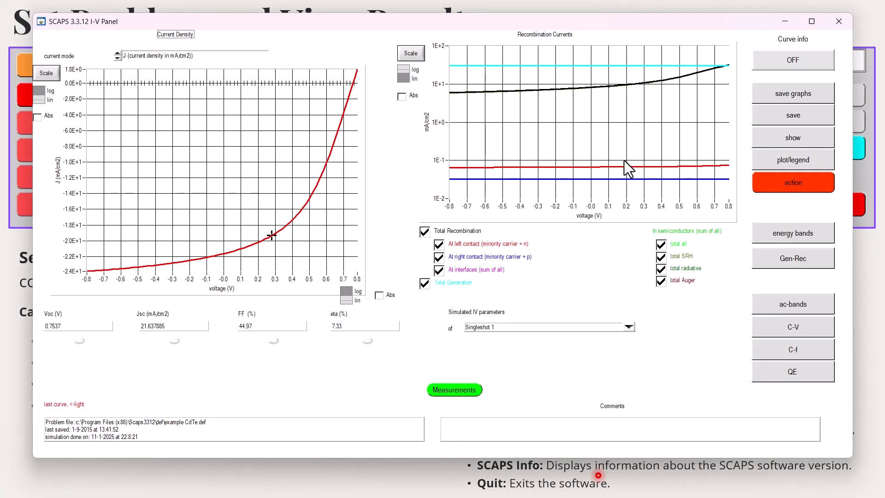
pyautogui.click(812, 21)
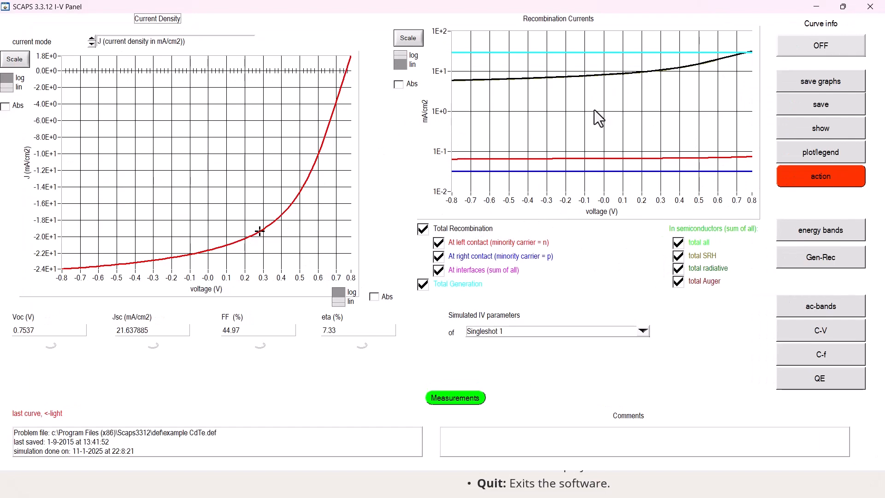
# Show the numerical I-V data and read through the table and the deduced solar cell parameters
pyautogui.click(824, 129)
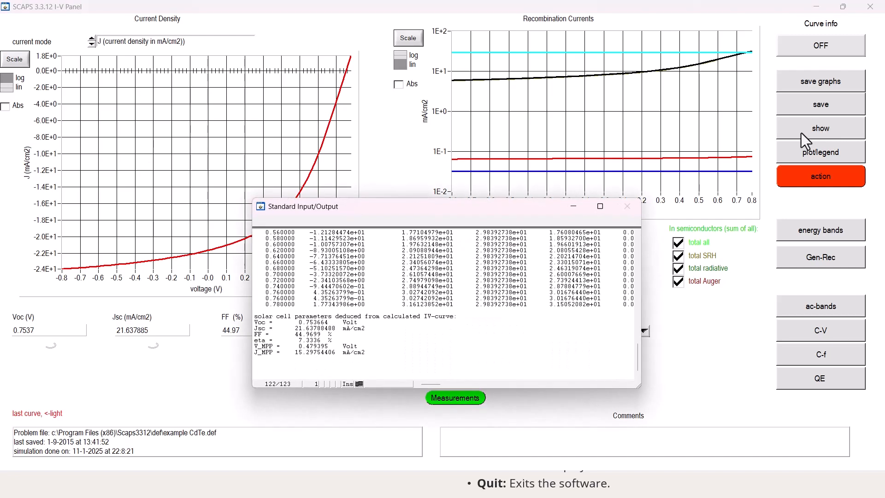
pyautogui.scroll(20, 377, 304)
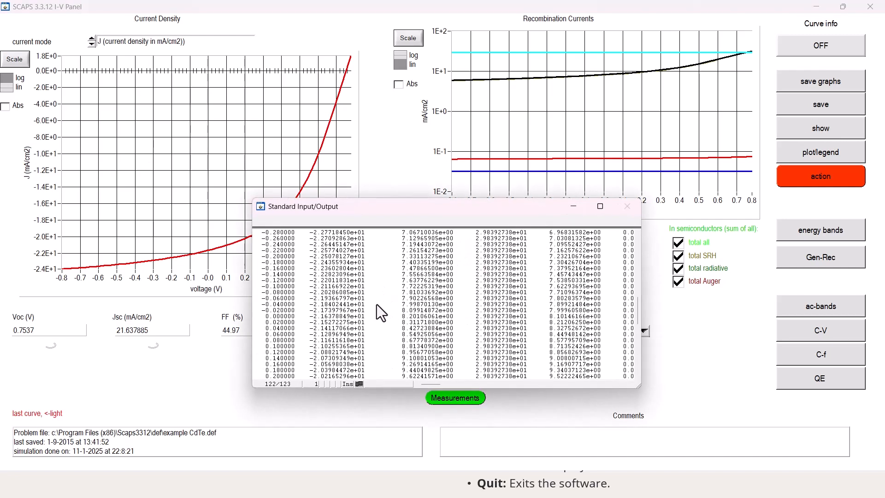
pyautogui.scroll(3, 368, 273)
pyautogui.scroll(-8, 369, 268)
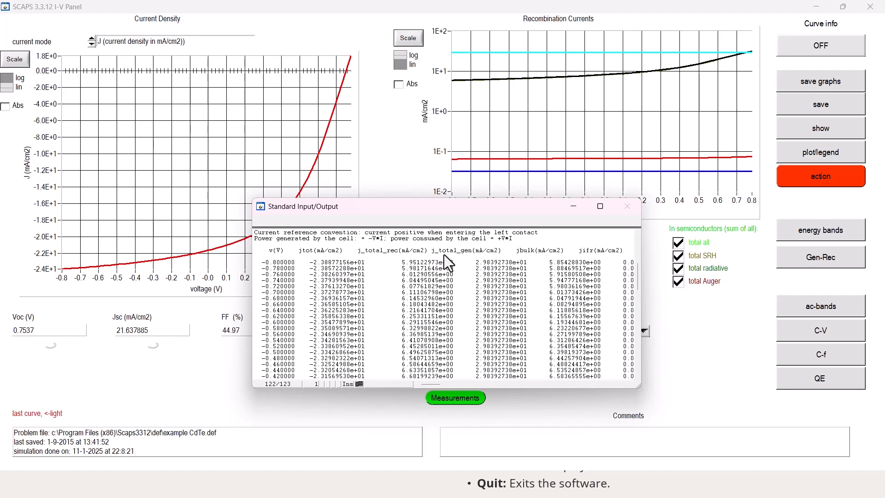
pyautogui.scroll(-15, 394, 308)
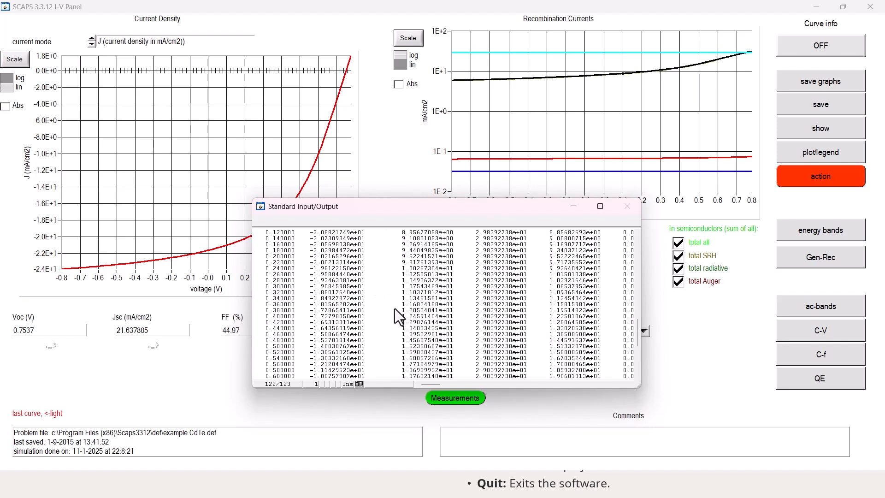
pyautogui.scroll(-8, 423, 322)
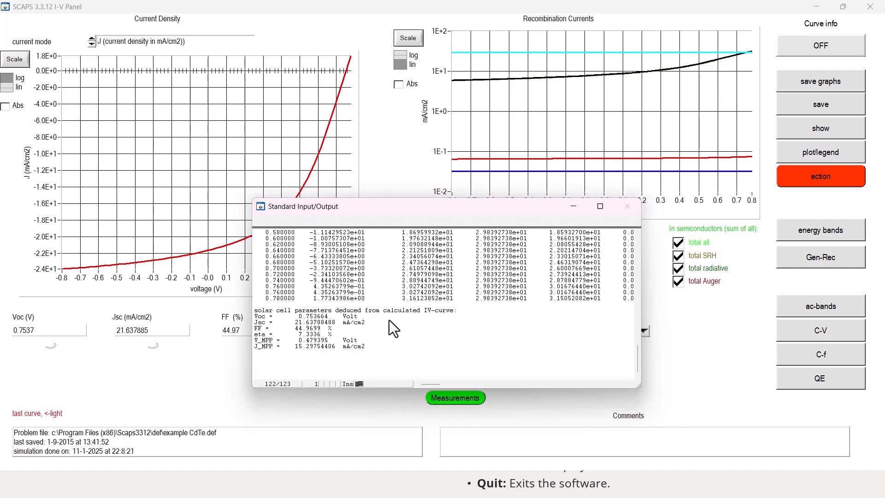
pyautogui.scroll(7, 389, 317)
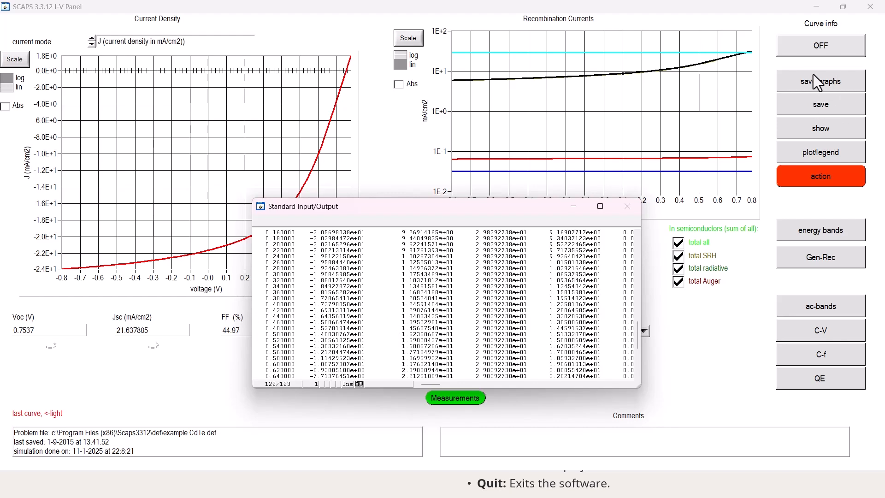
# Open the print options for the I-V Panel's plots and close them without printing
pyautogui.click(819, 156)
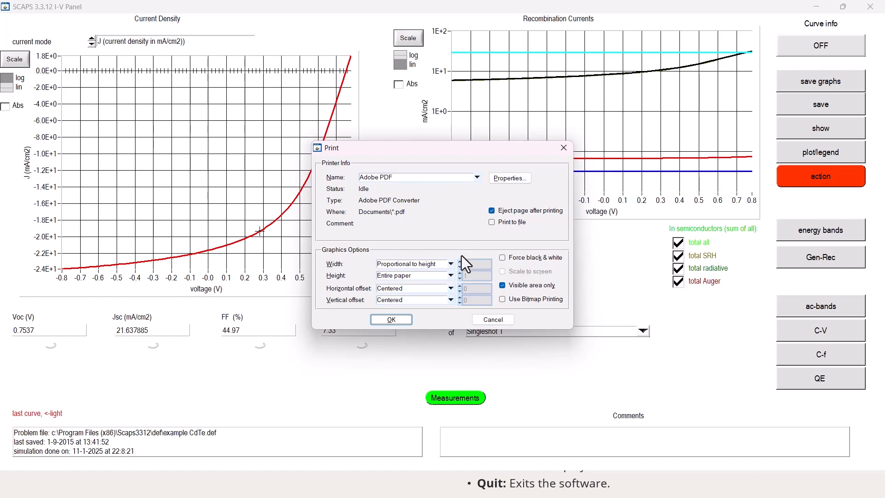
pyautogui.click(497, 321)
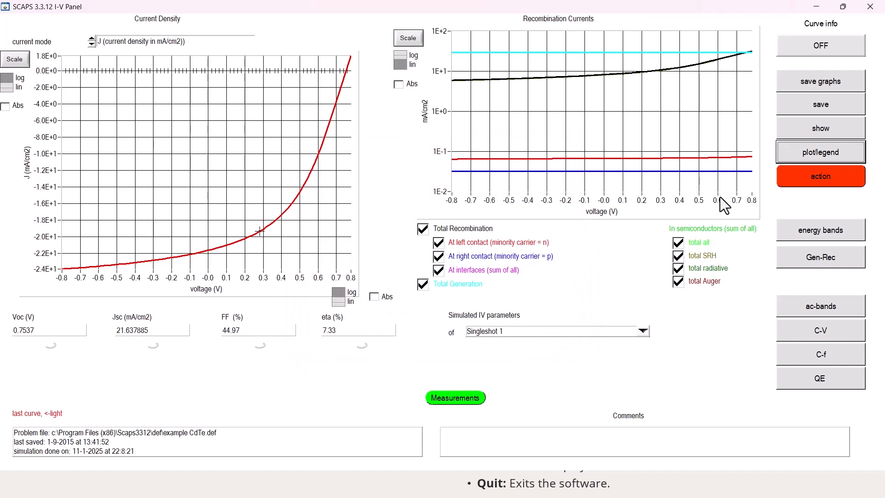
# Return to the Action Panel in a maximized window and view the SCAPS version and copyright information
pyautogui.click(825, 177)
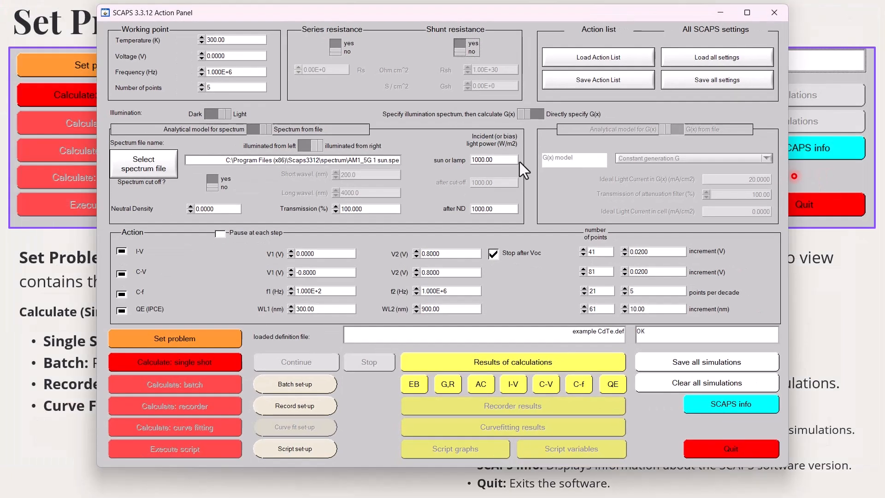
pyautogui.click(747, 14)
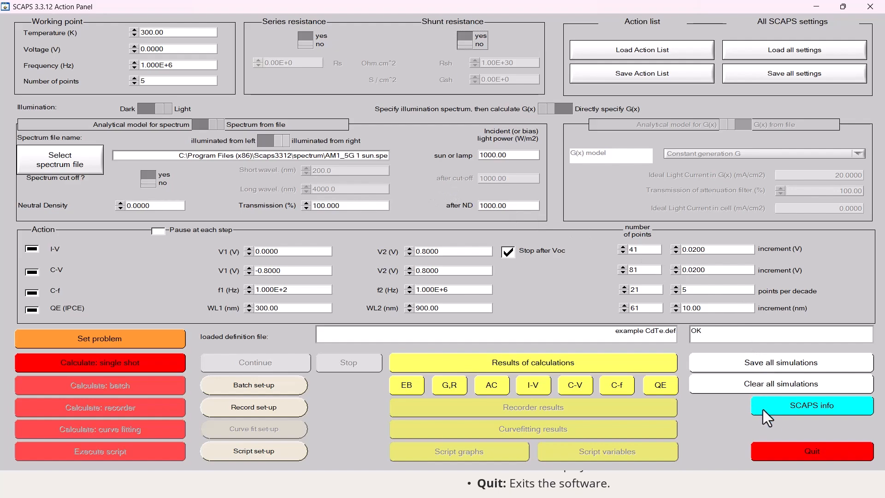
pyautogui.click(806, 408)
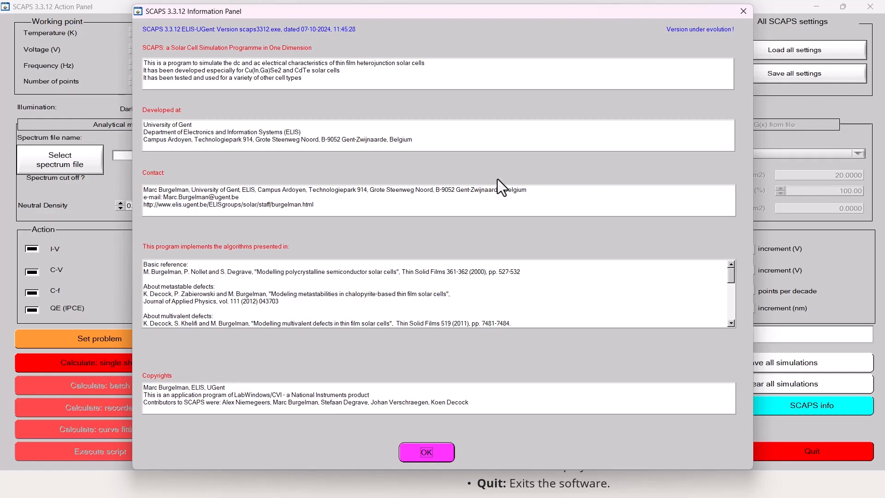
pyautogui.click(430, 453)
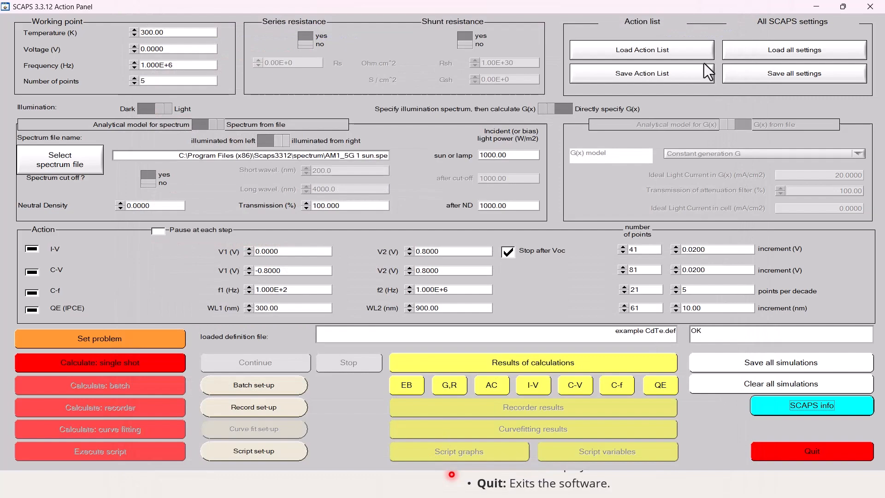
# Quit SCAPS from the Action Panel and confirm the exit
pyautogui.click(808, 453)
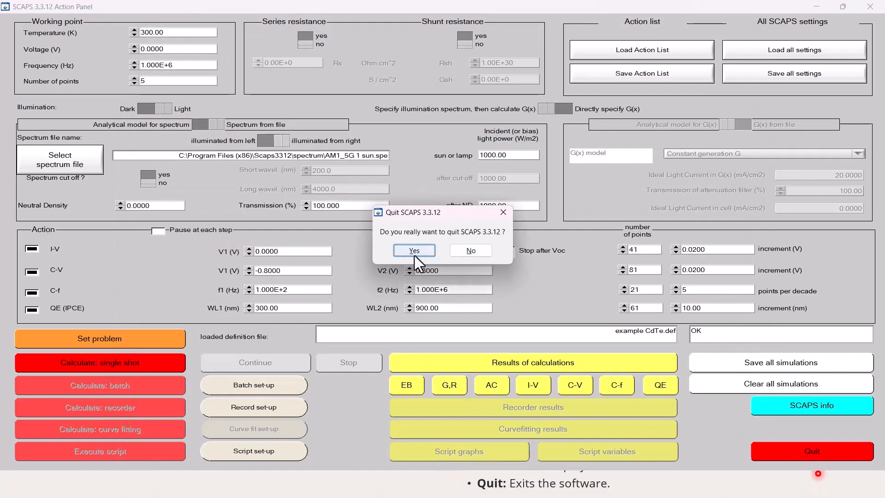
pyautogui.click(417, 251)
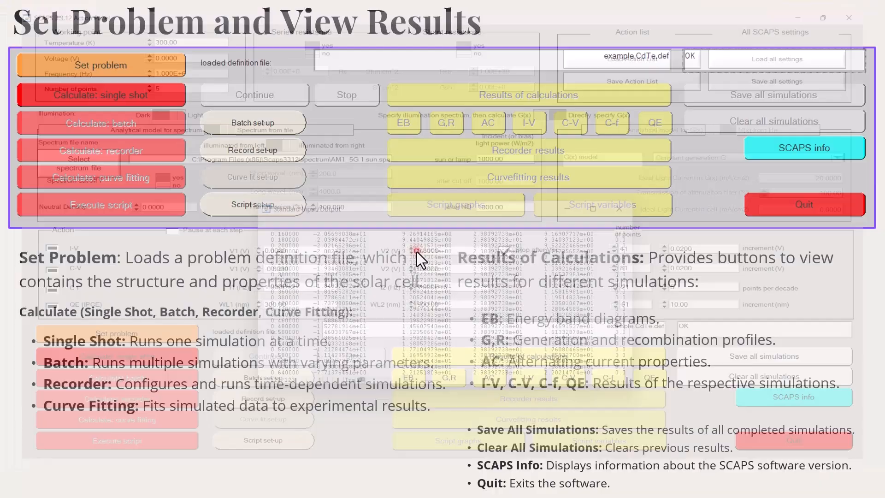